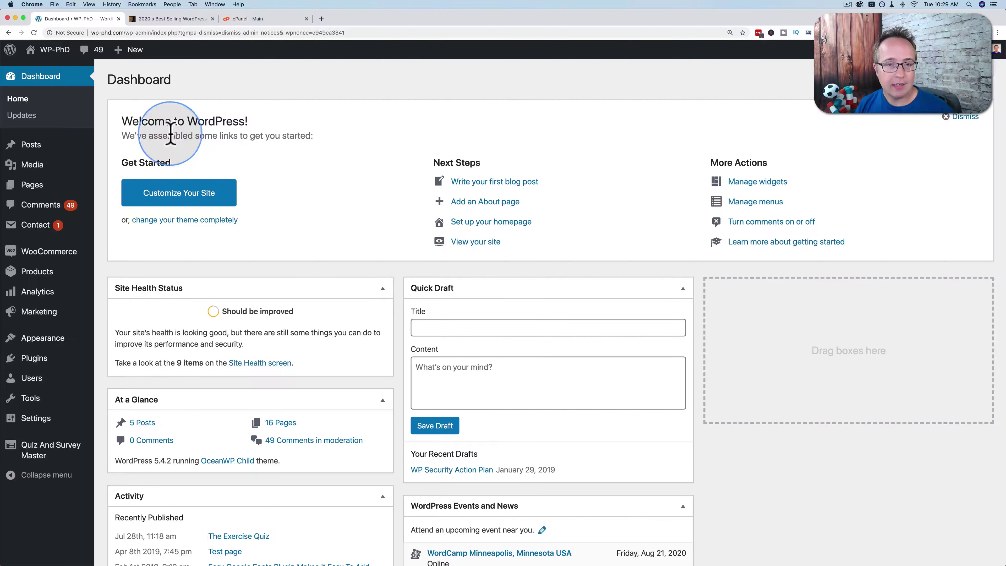
Go to Appearance > Themes > Add New and reveal the Upload Theme .zip form.
mouse_move(34, 353)
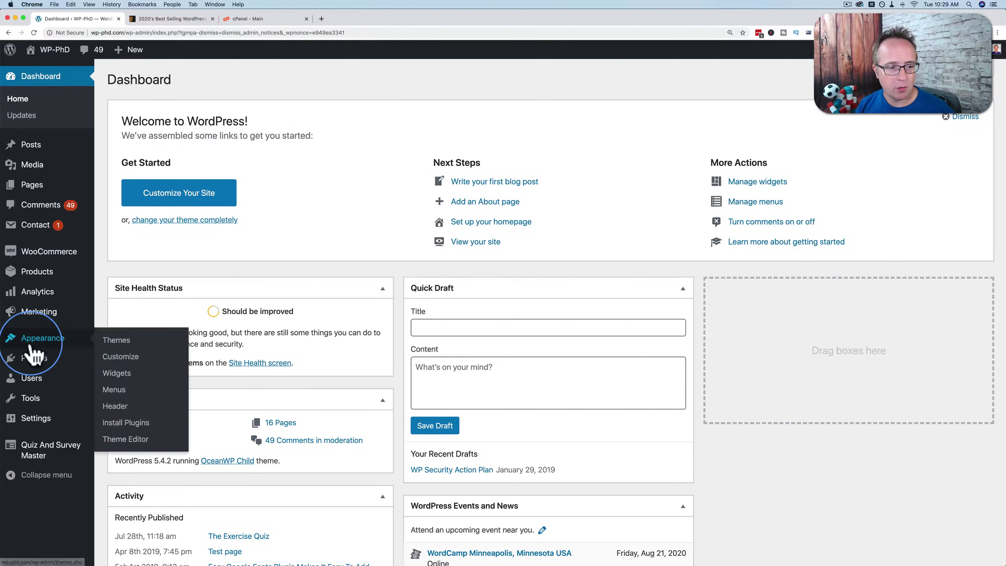
click(112, 341)
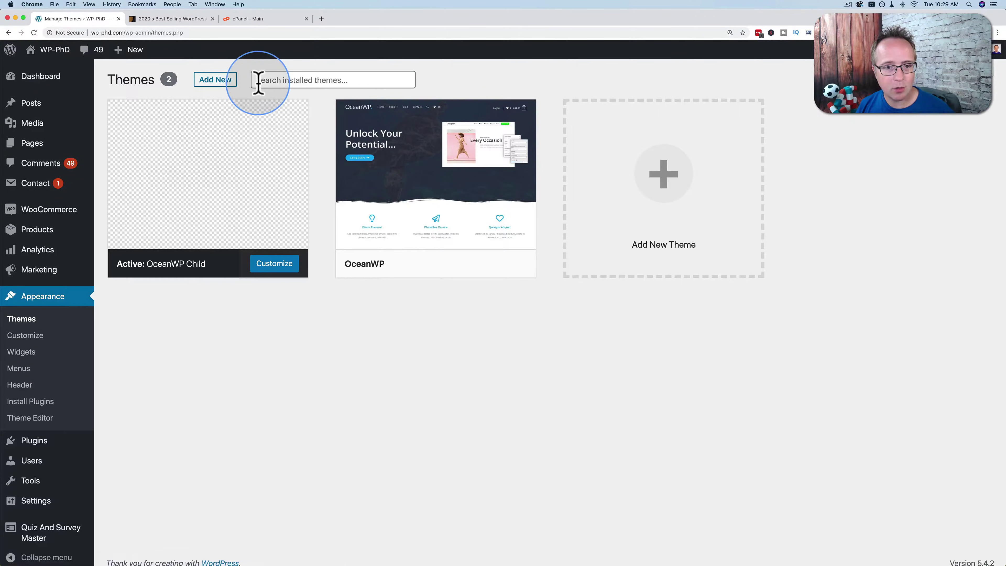
mouse_move(468, 190)
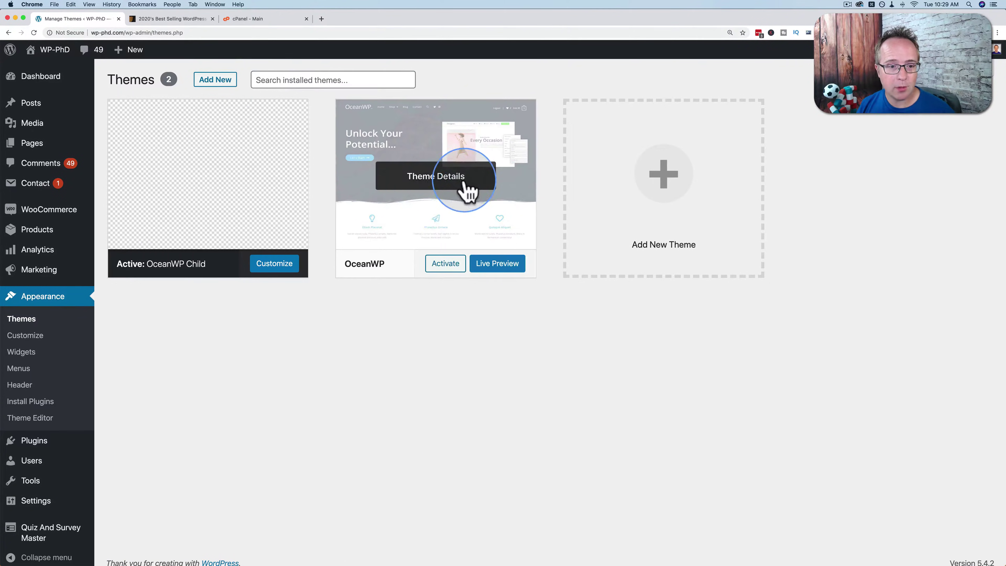
mouse_move(215, 212)
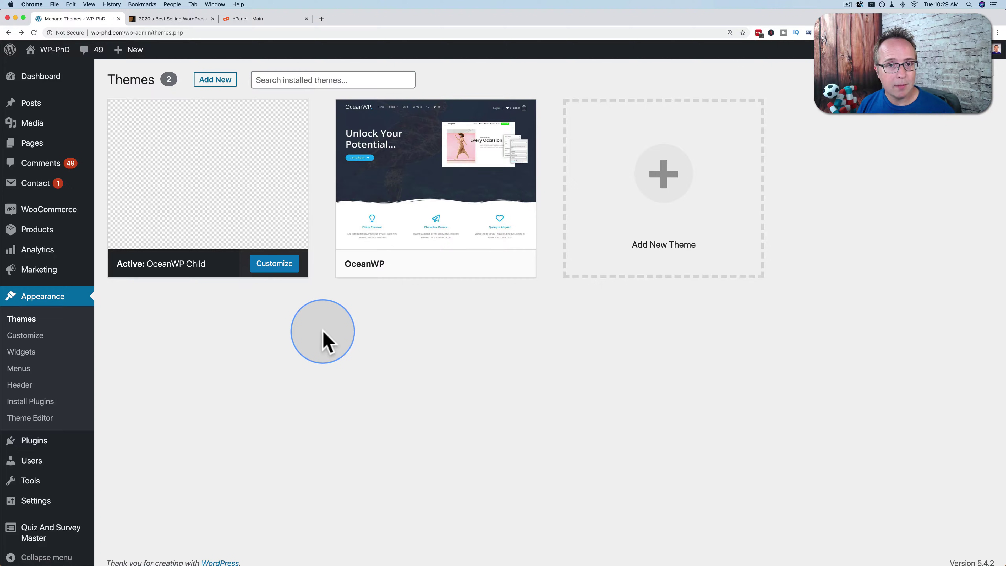
mouse_move(243, 105)
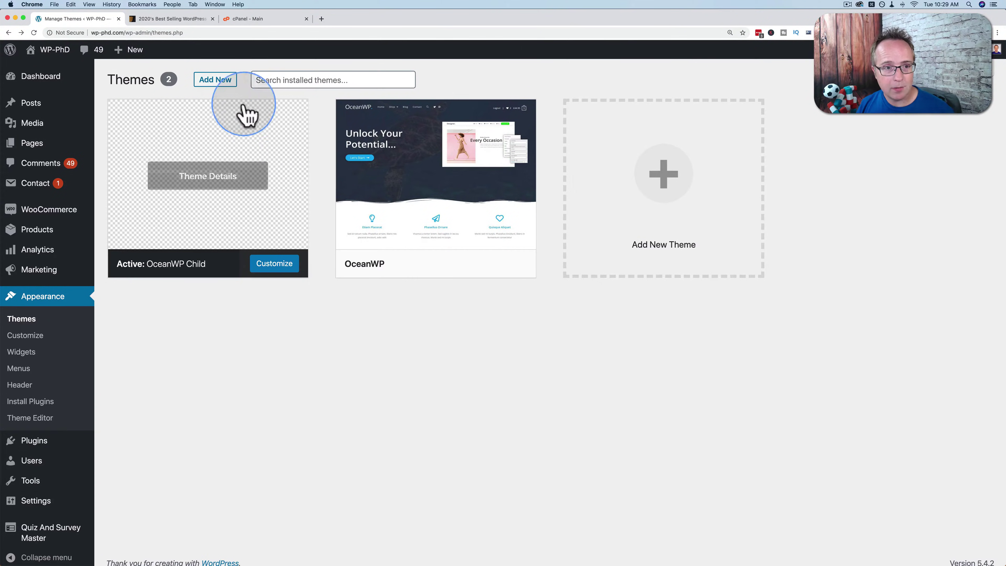
click(213, 81)
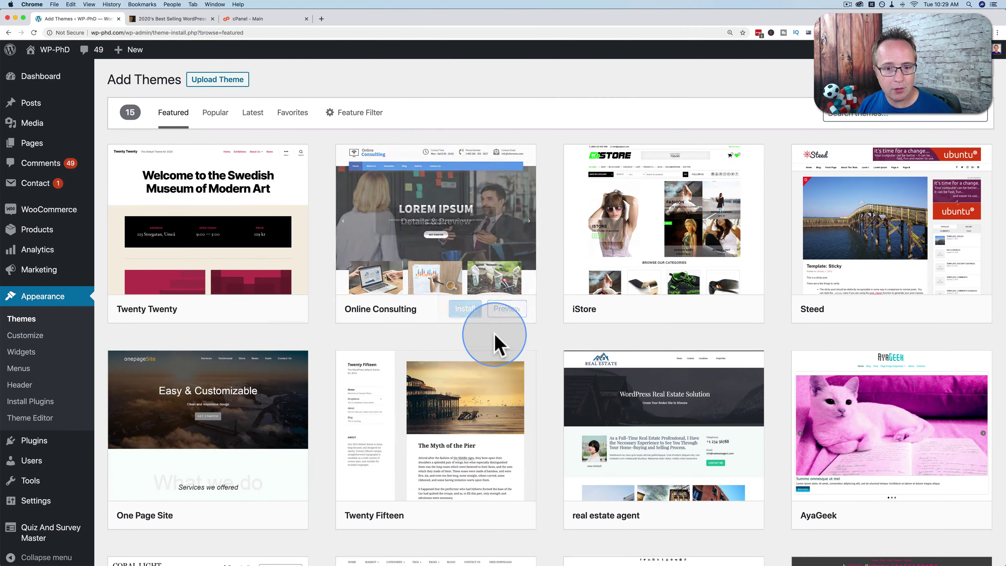
mouse_move(465, 305)
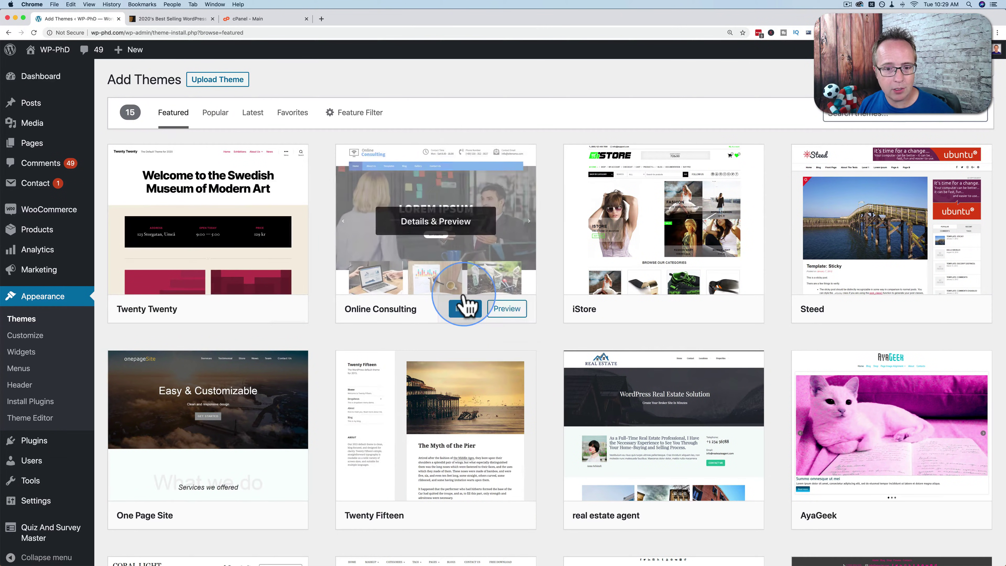
click(214, 82)
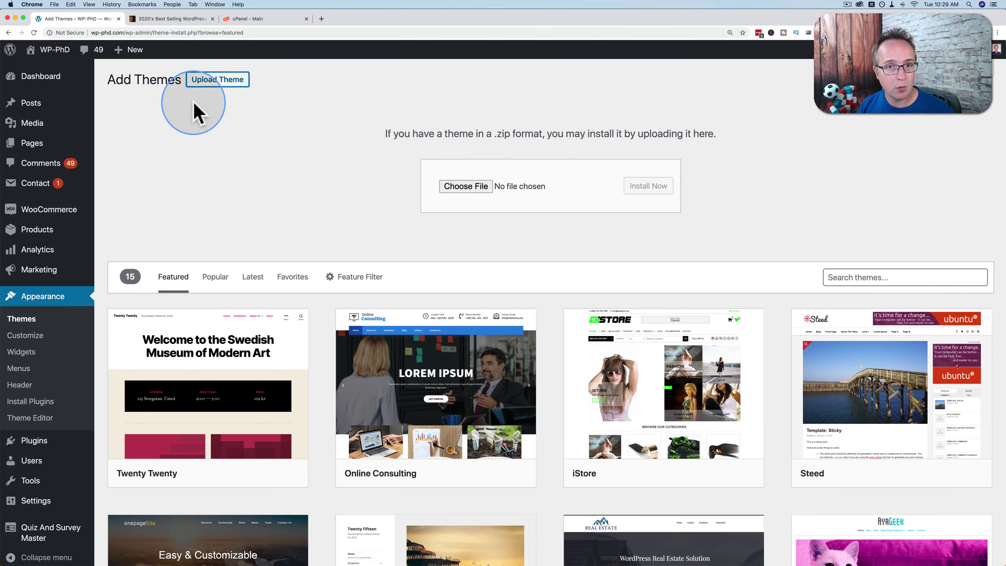
Download the Avada theme zip from the ThemeForest account's Downloads list.
click(169, 20)
mouse_move(271, 113)
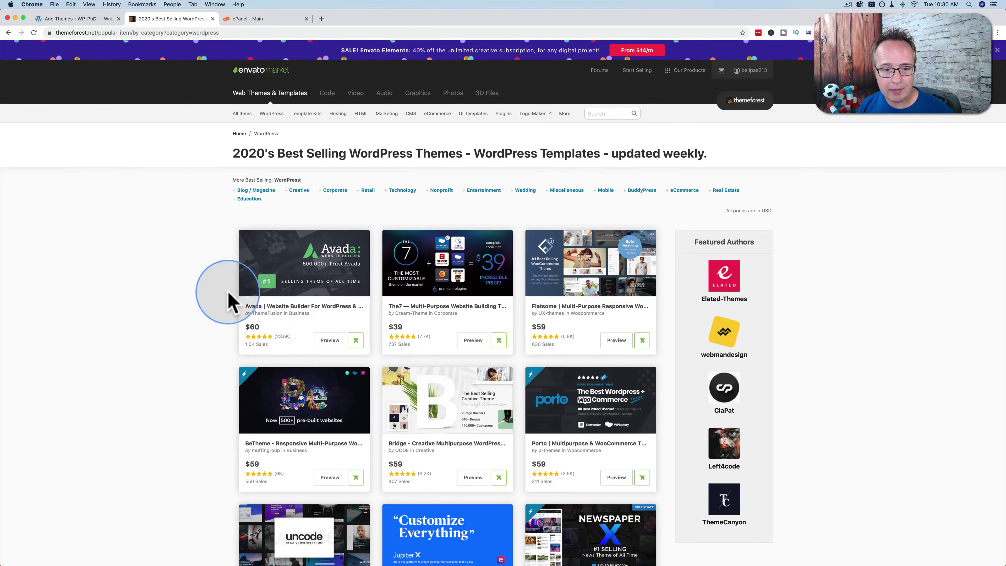
mouse_move(751, 73)
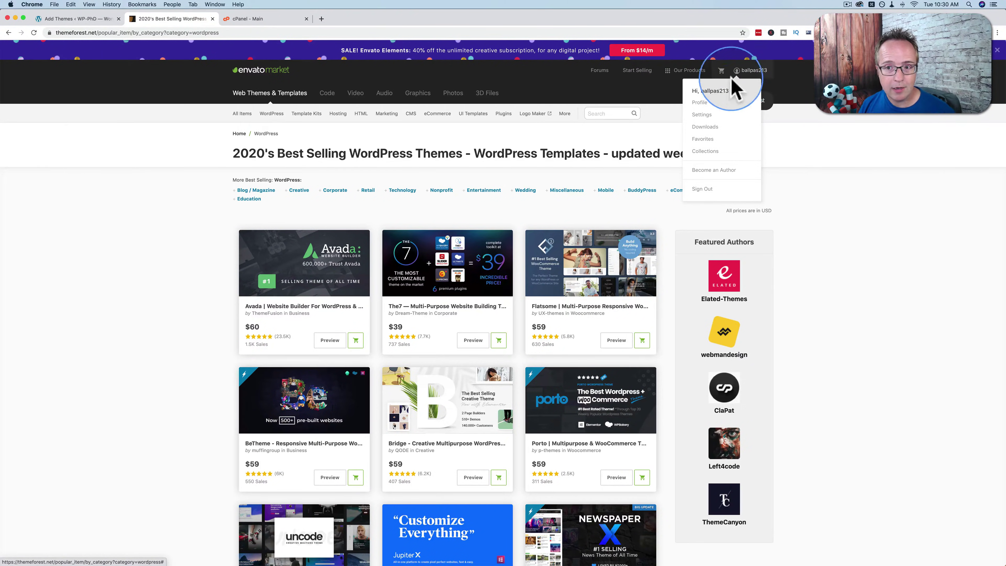
click(706, 127)
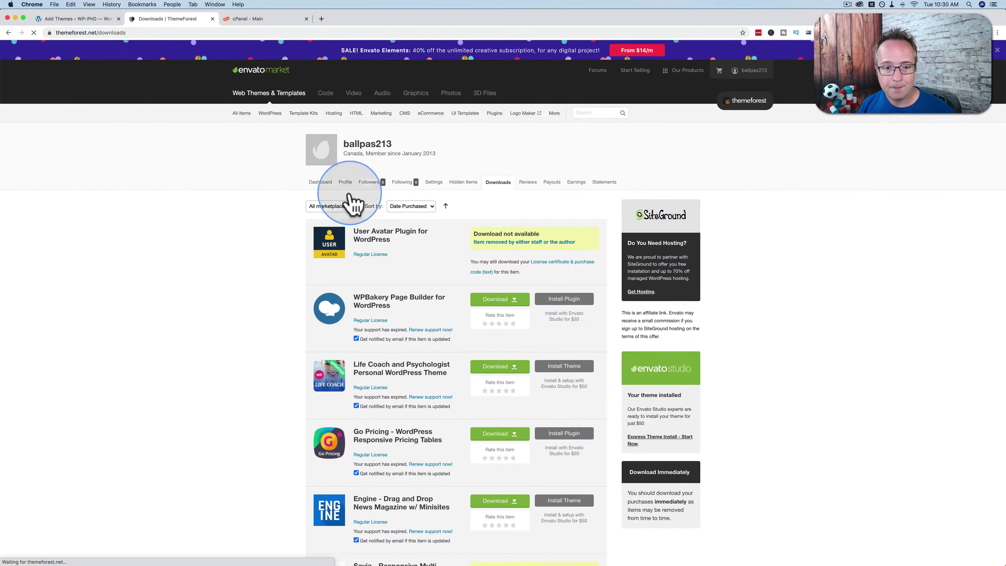
scroll(287, 218, down, 5)
scroll(287, 218, down, 3)
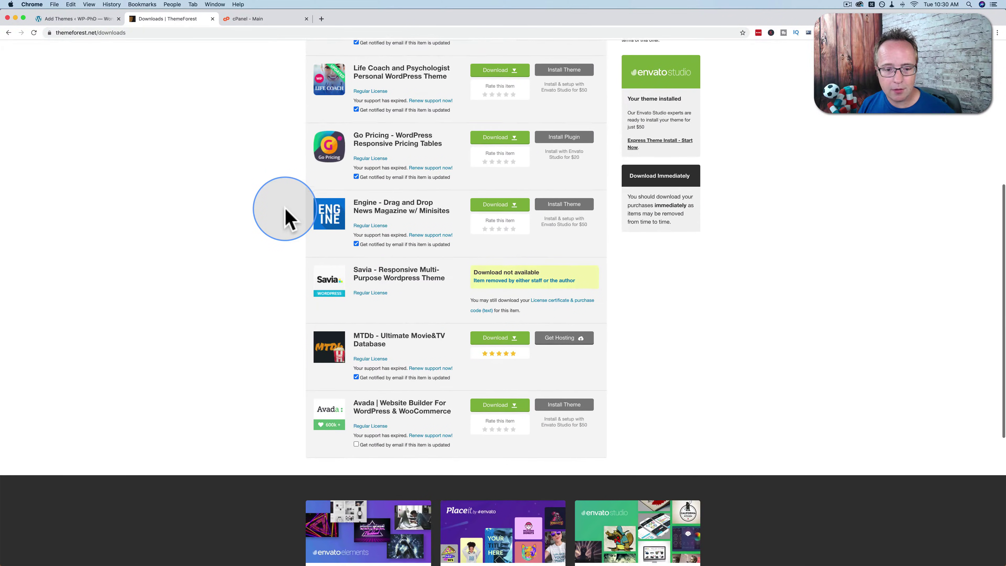
click(513, 401)
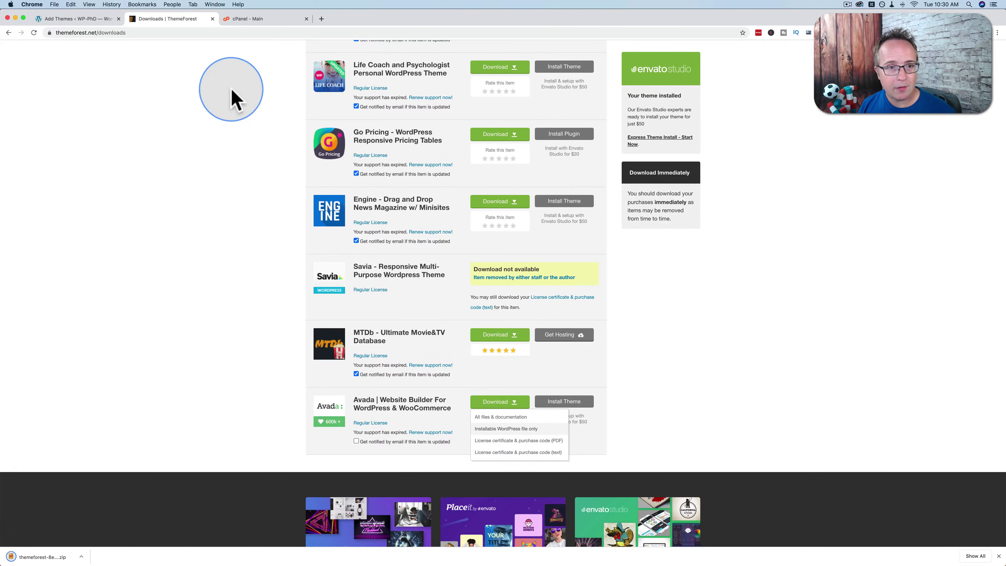
Find File Manager on the cPanel main dashboard by searching the page for 'file manager'.
click(257, 21)
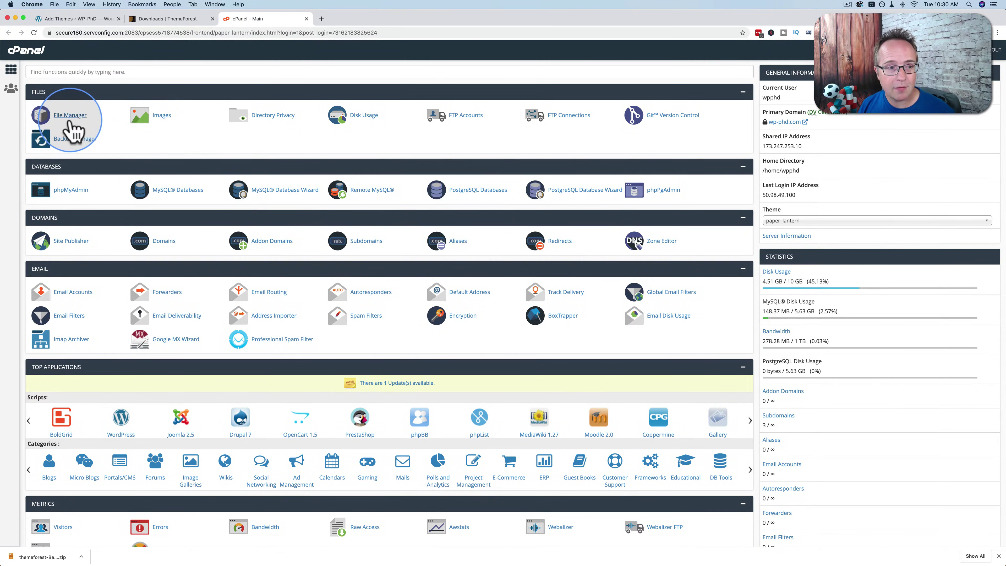
click(88, 5)
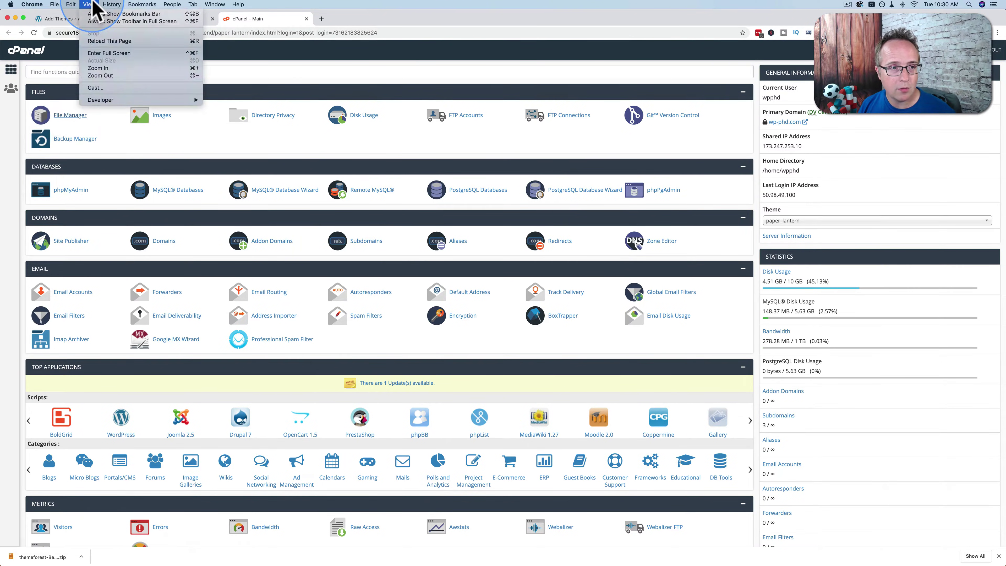
mouse_move(73, 3)
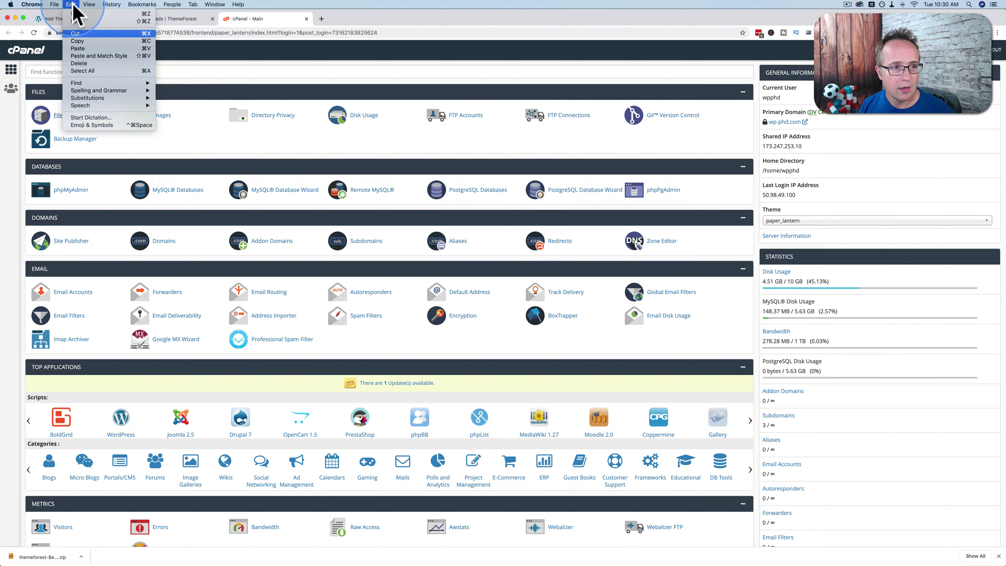
mouse_move(81, 84)
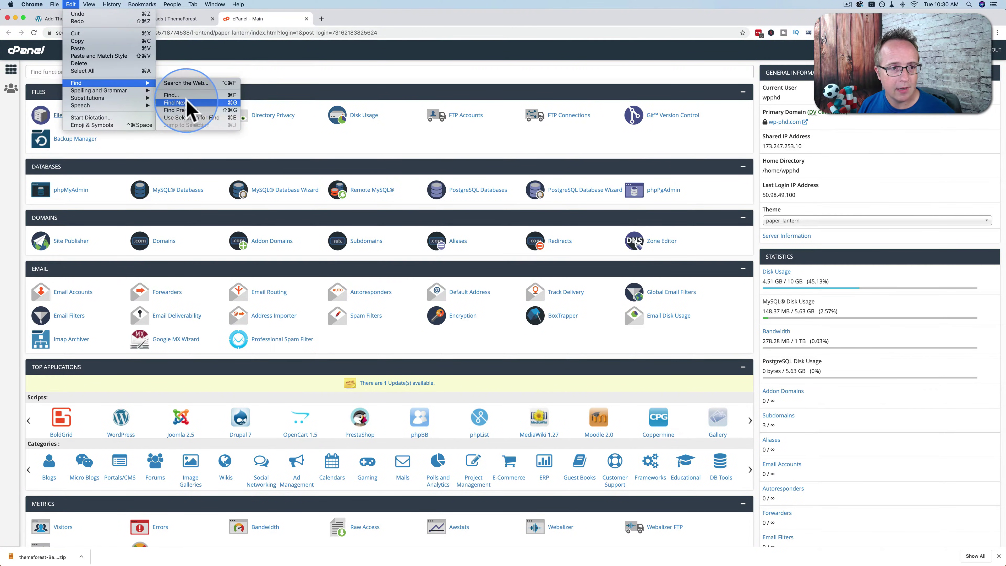
click(169, 96)
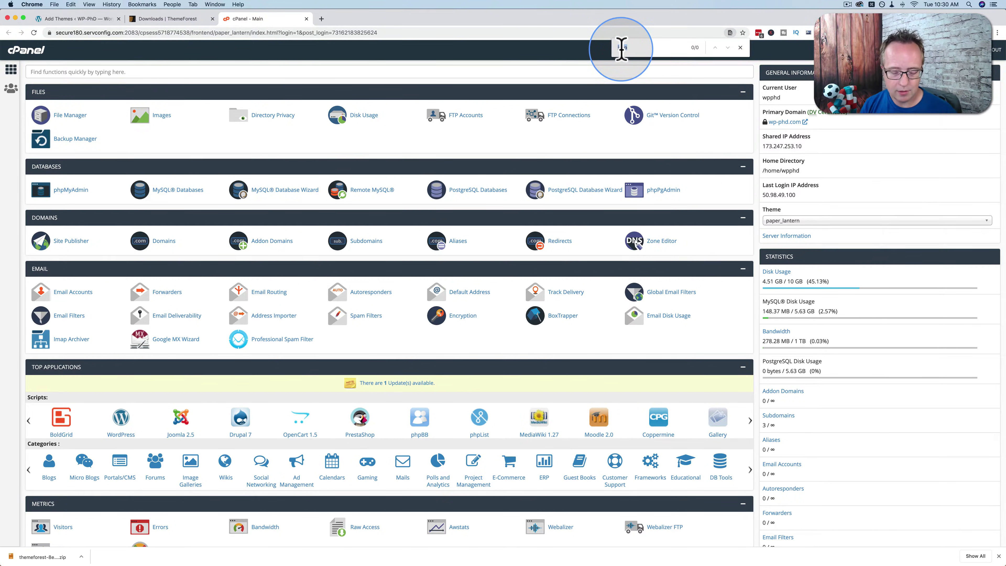
text(file manager)
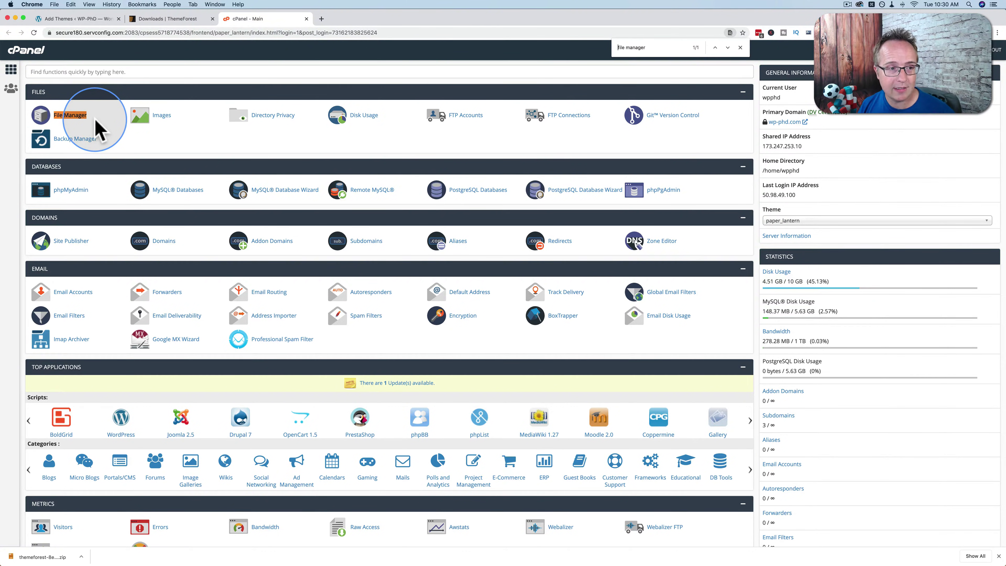
Launch File Manager in a new tab and navigate into public_html/wp-content.
click(67, 117)
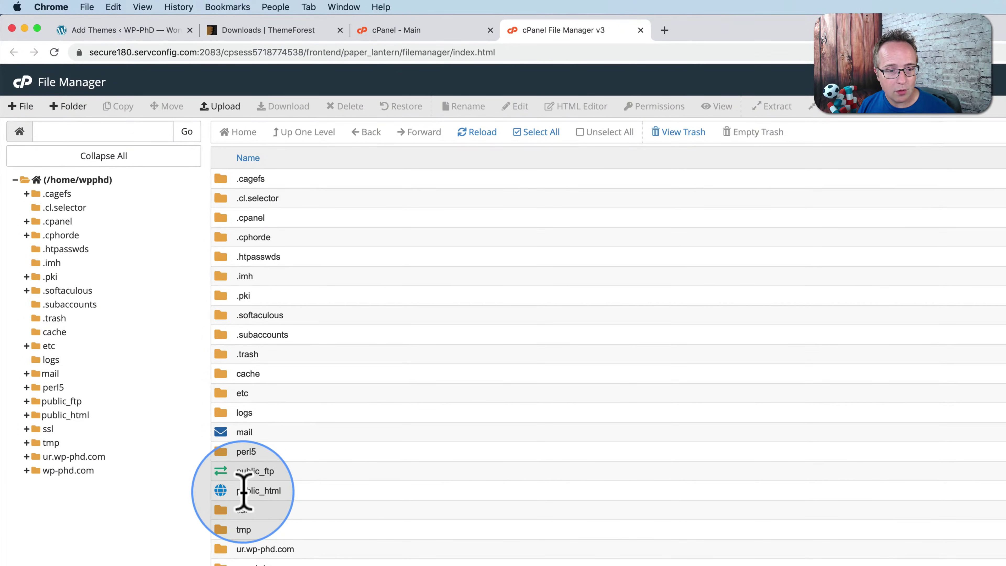
double_click(284, 493)
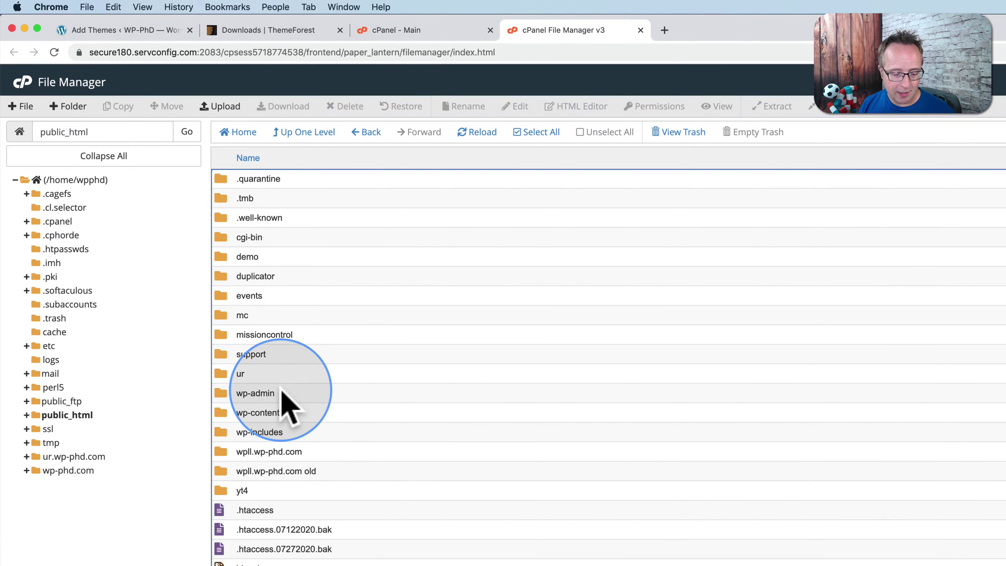
click(288, 394)
shift+click(285, 431)
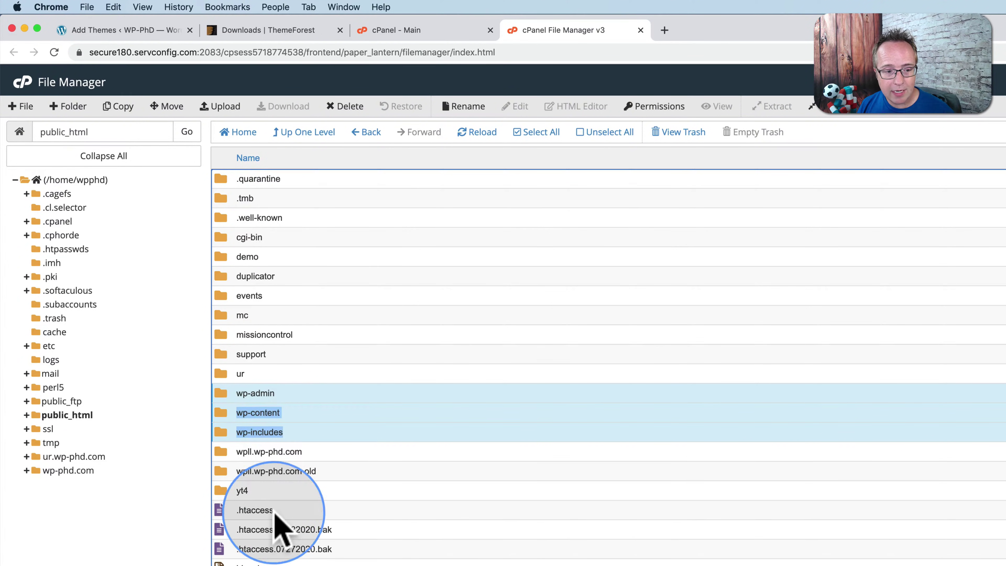
click(342, 436)
click(340, 450)
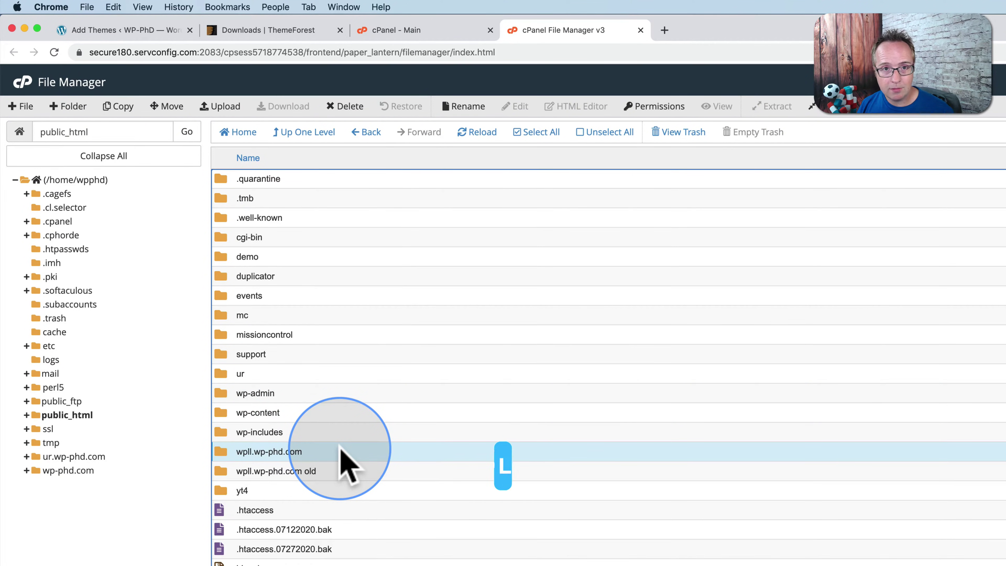
click(300, 415)
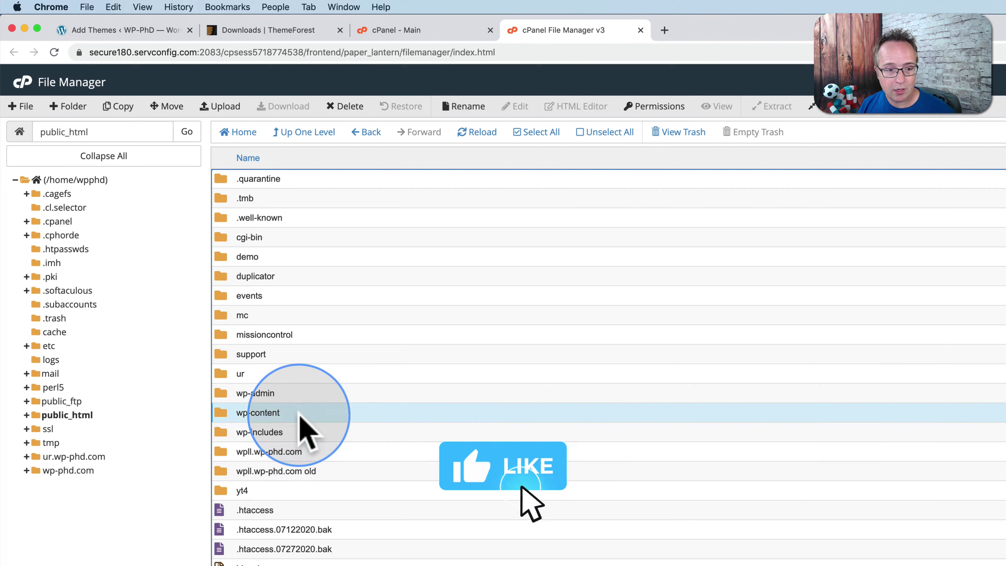
double_click(300, 414)
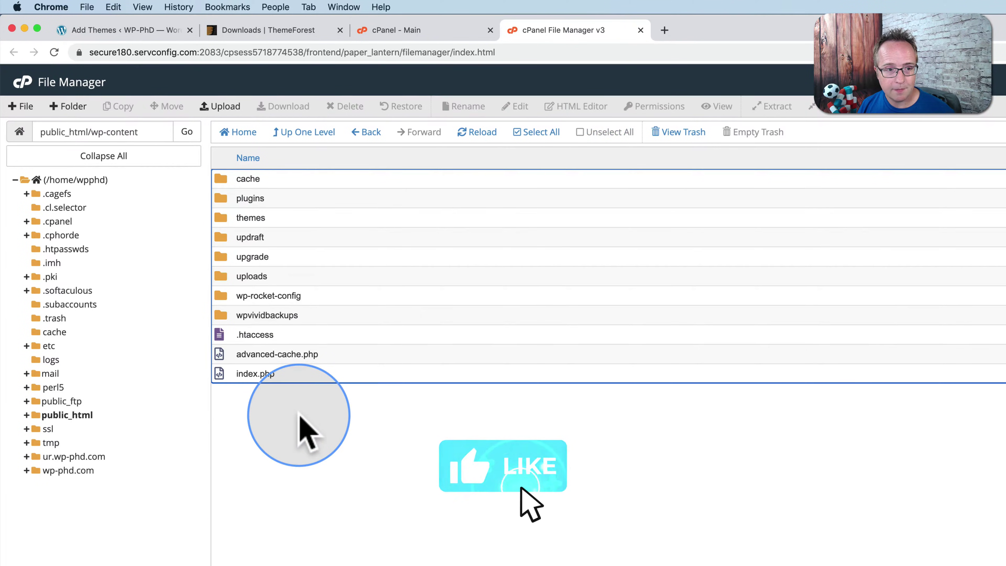
Open the themes folder and inspect the oceanwp and oceanwp-child theme folders.
double_click(276, 219)
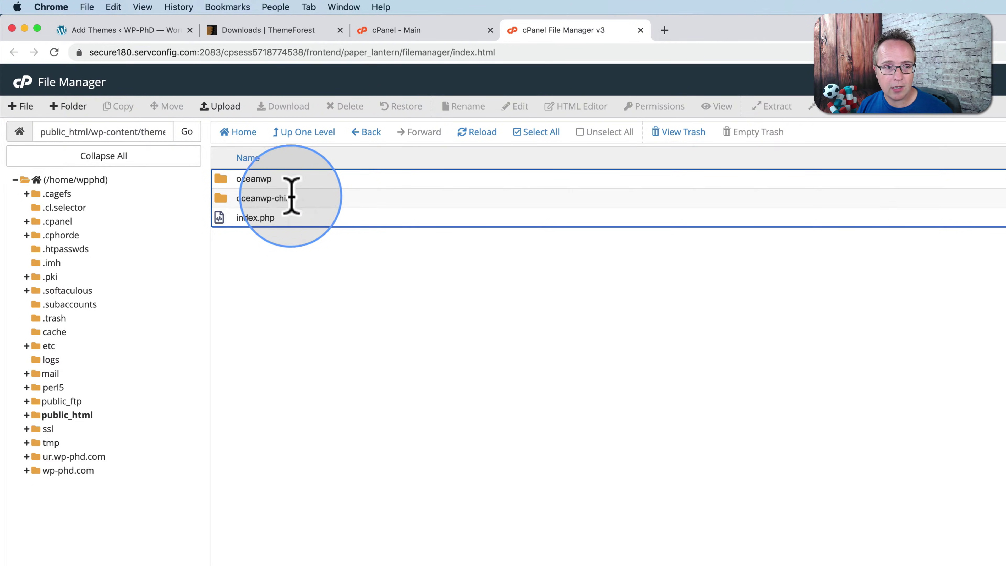
double_click(293, 181)
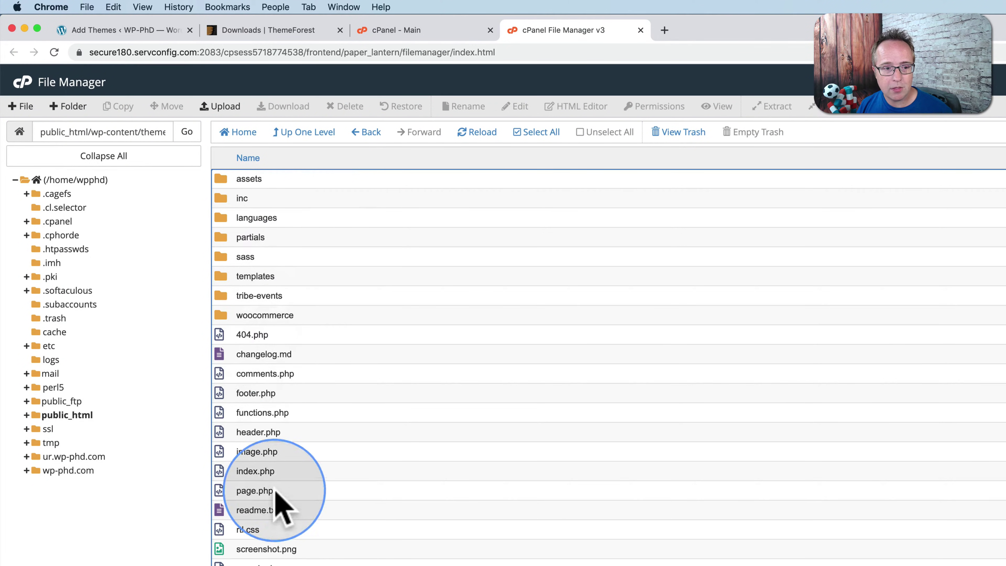
click(302, 132)
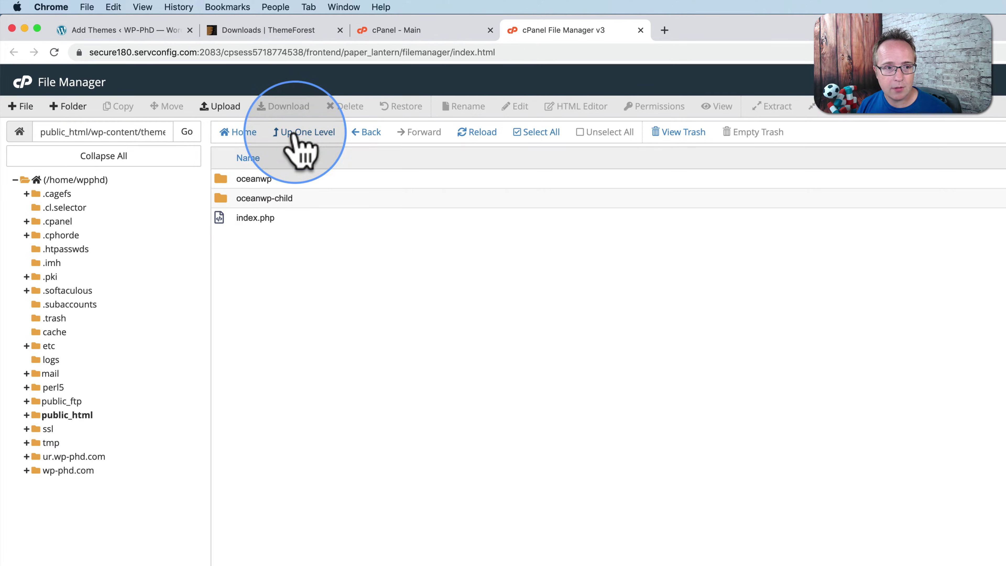
double_click(309, 199)
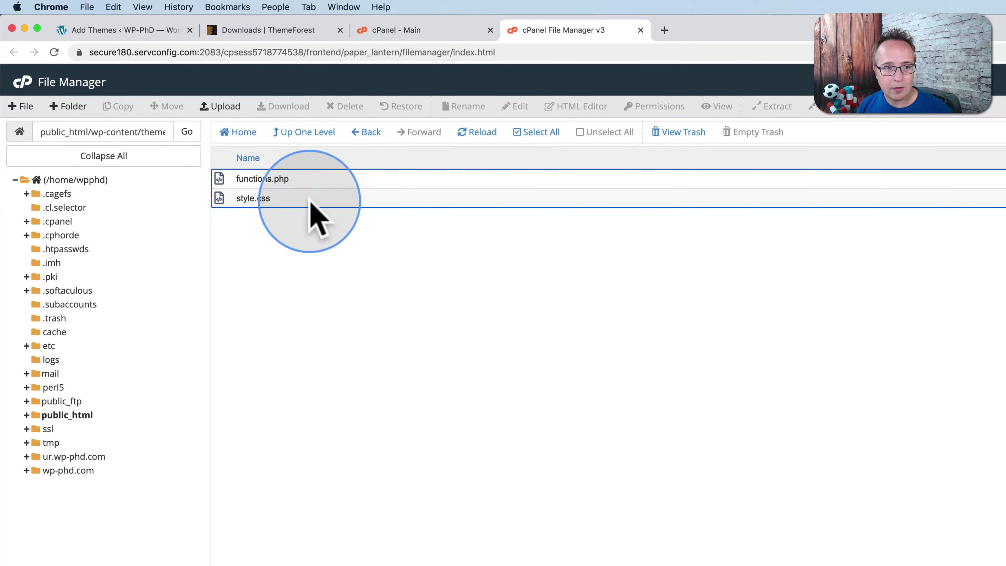
click(304, 133)
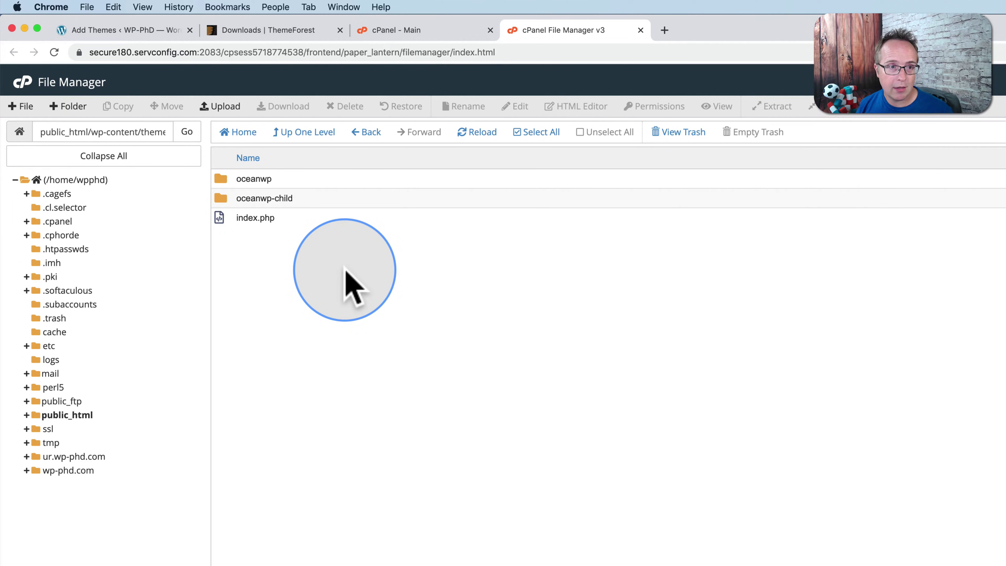
Upload the themeforest Avada zip from Downloads into the themes folder, then close the upload page.
click(222, 107)
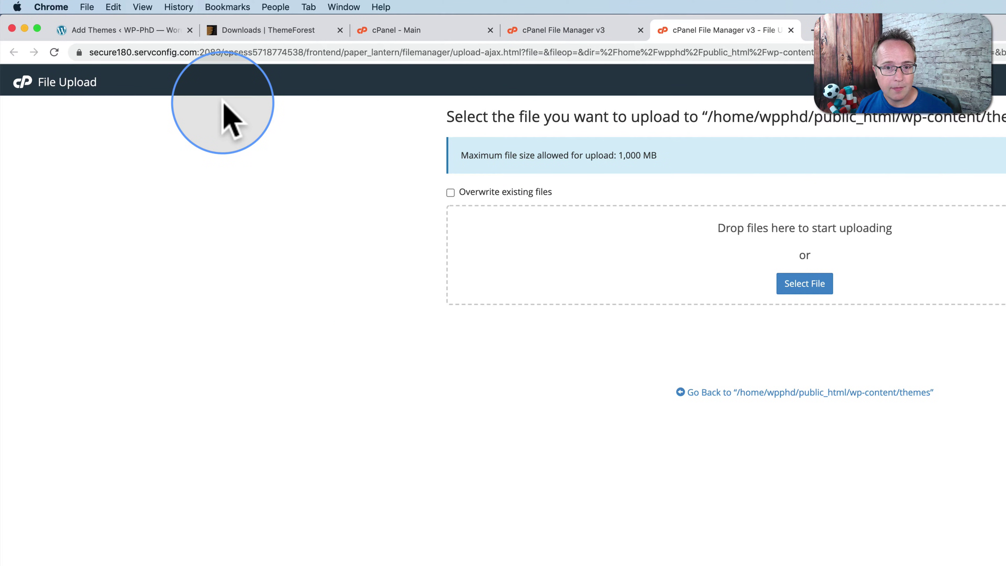
click(802, 284)
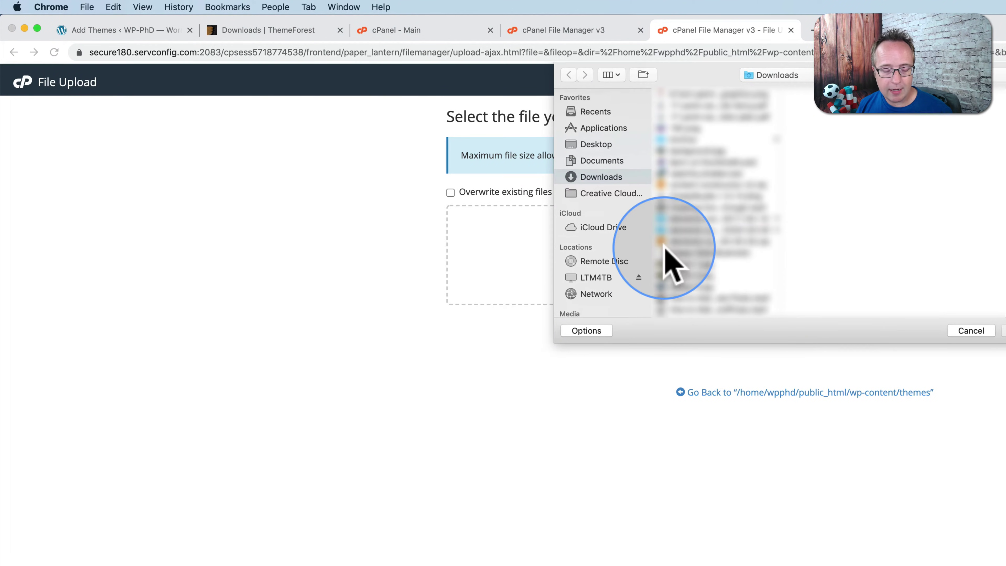
click(673, 265)
scroll(696, 279, down, 5)
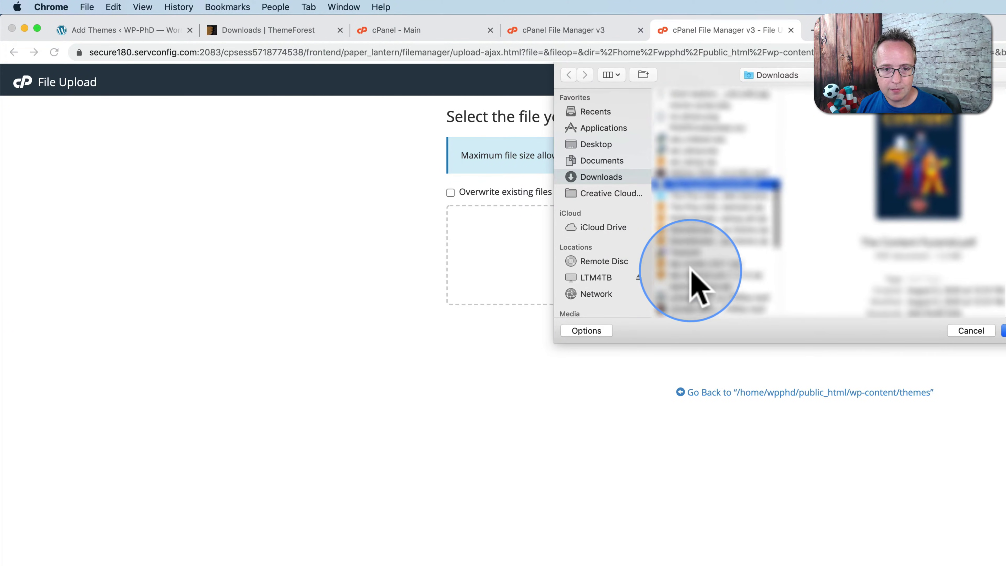
click(715, 210)
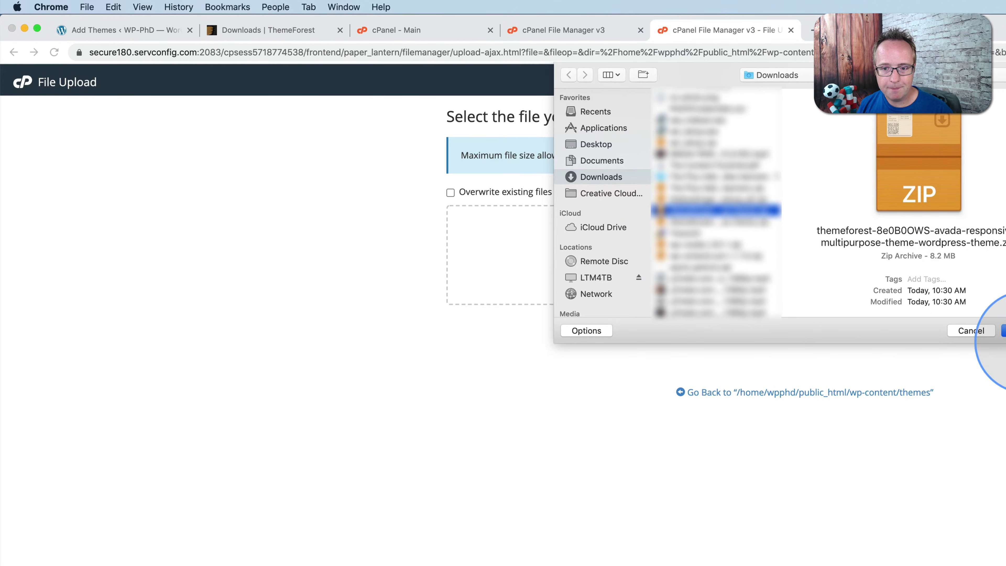
click(1004, 330)
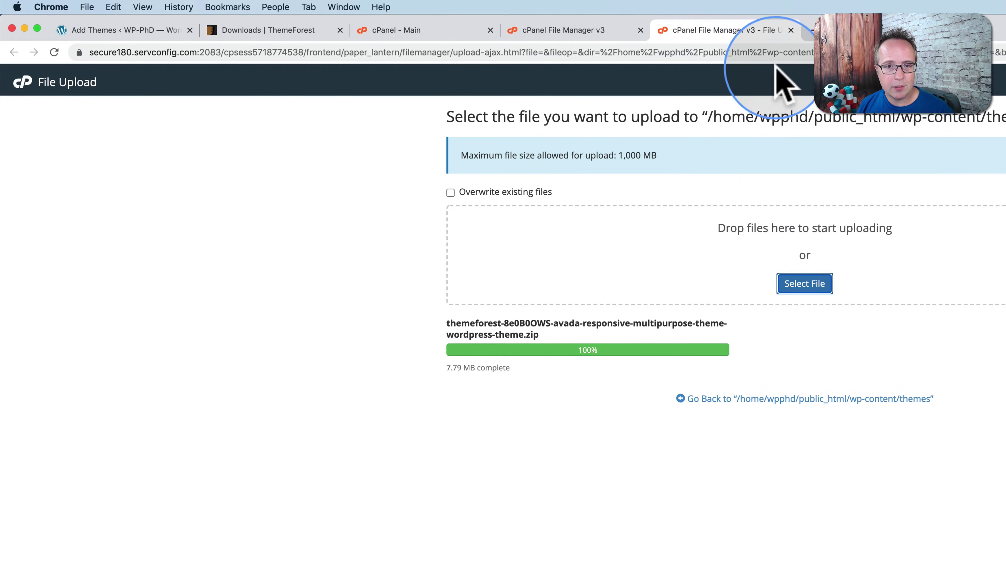
click(791, 30)
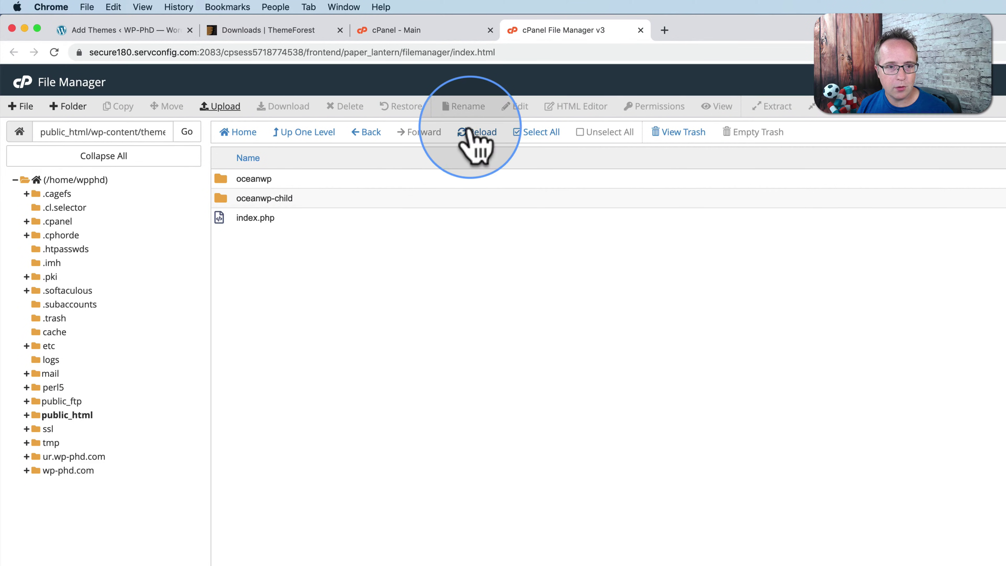
Extract the uploaded Avada zip into the themes folder.
click(475, 132)
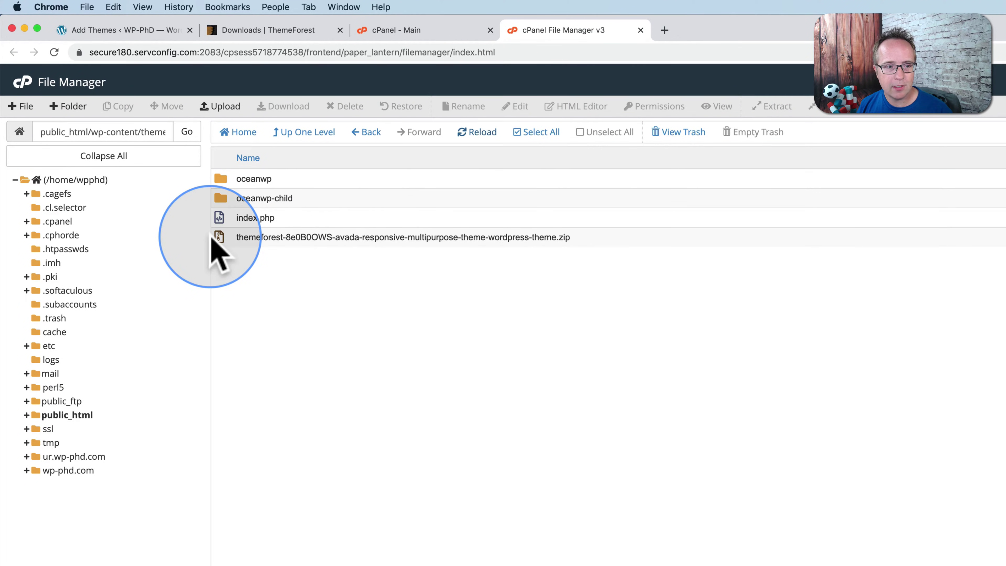
click(601, 235)
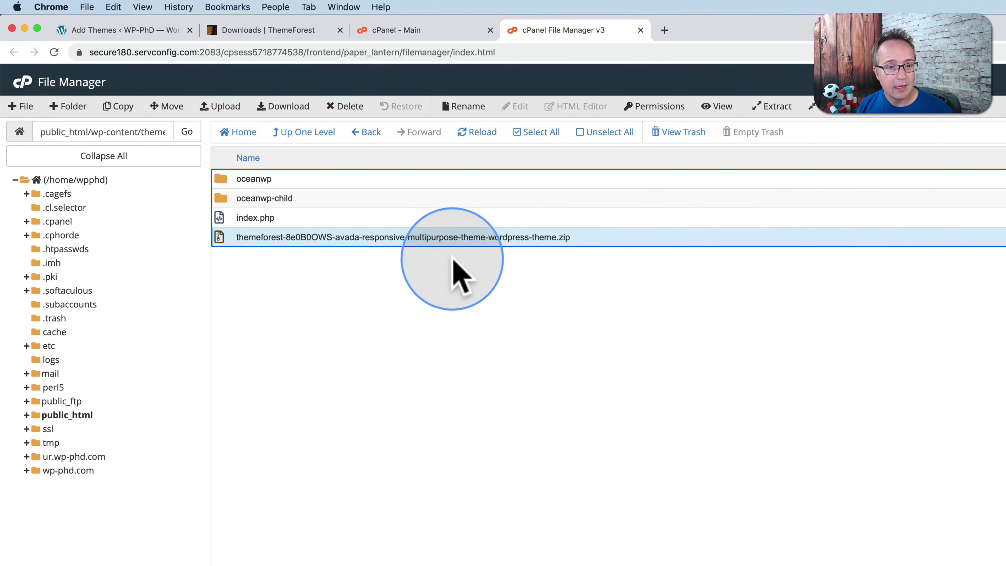
click(774, 115)
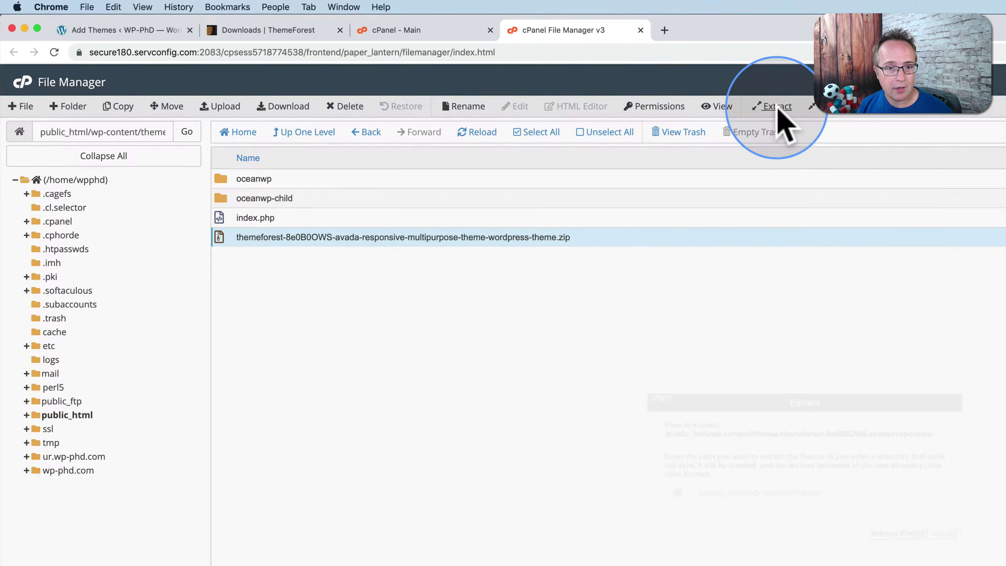
click(895, 534)
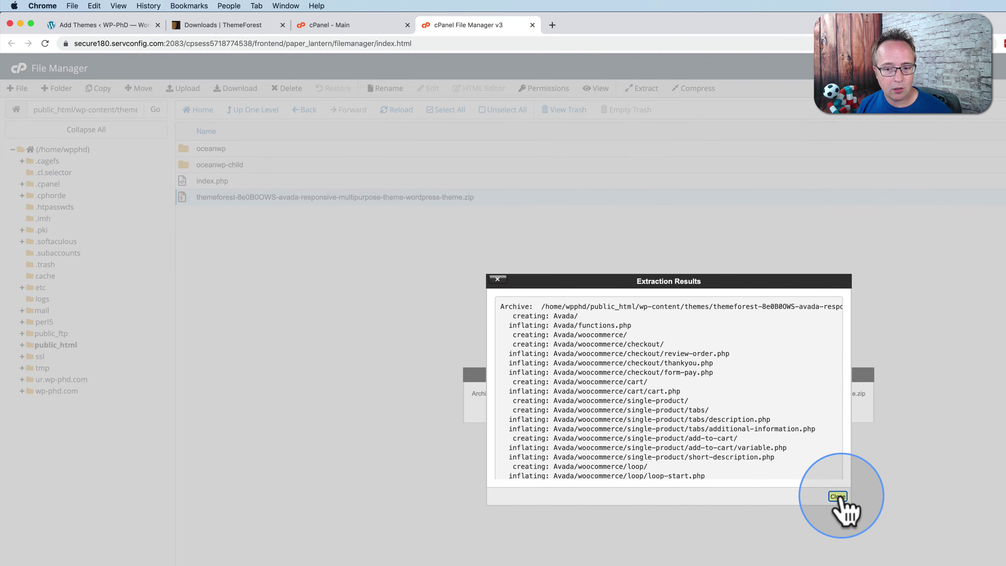
click(838, 496)
Refresh the listing and check the contents of the new Avada folder.
click(397, 112)
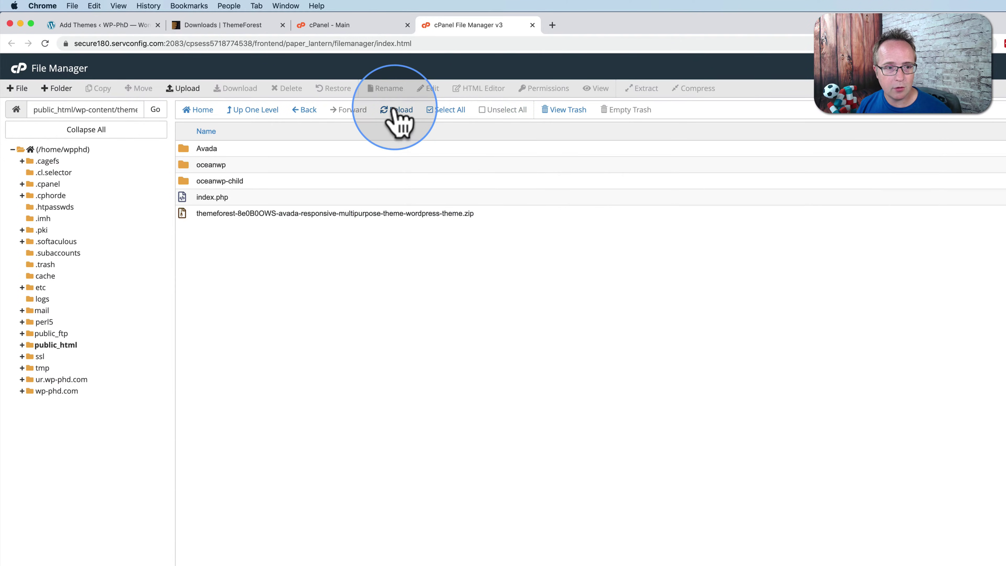
click(216, 148)
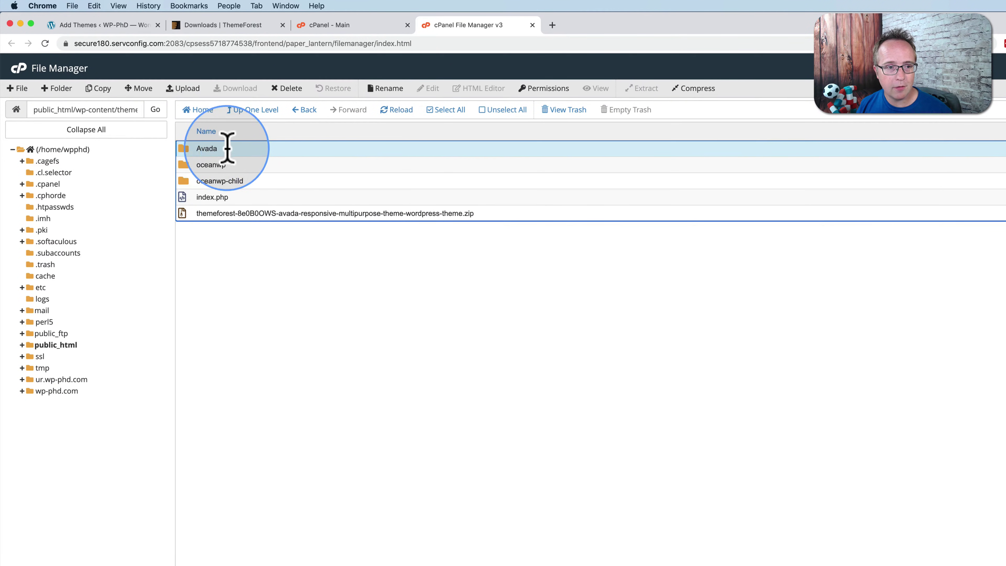
double_click(234, 149)
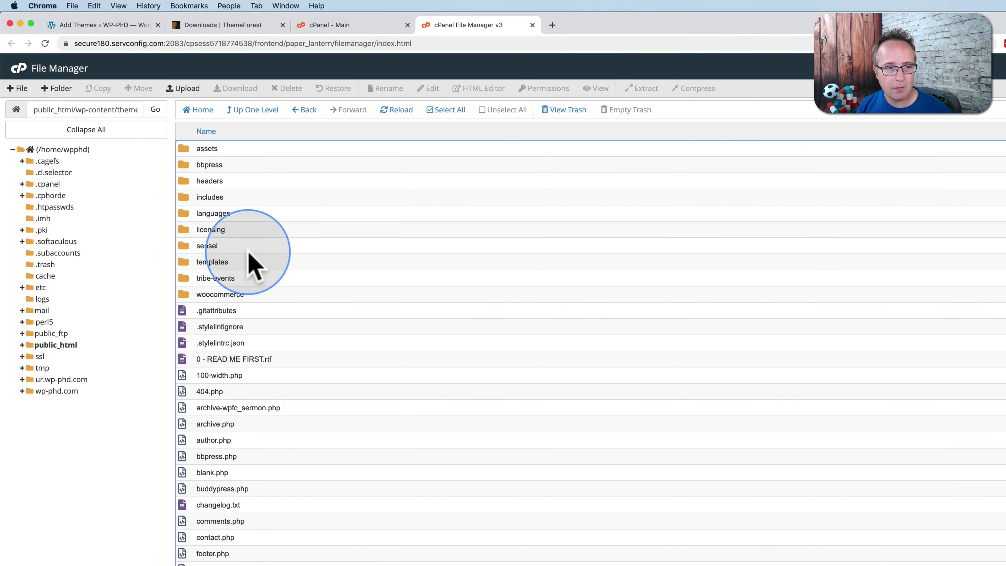
click(246, 115)
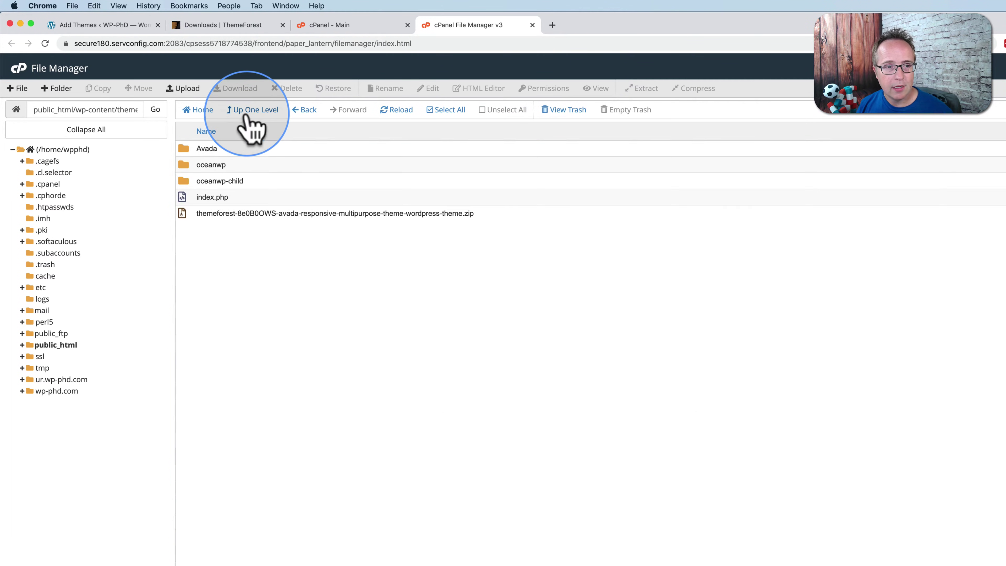
Permanently delete the Avada zip, skipping the trash, and return to WordPress Add Themes.
click(490, 214)
click(287, 88)
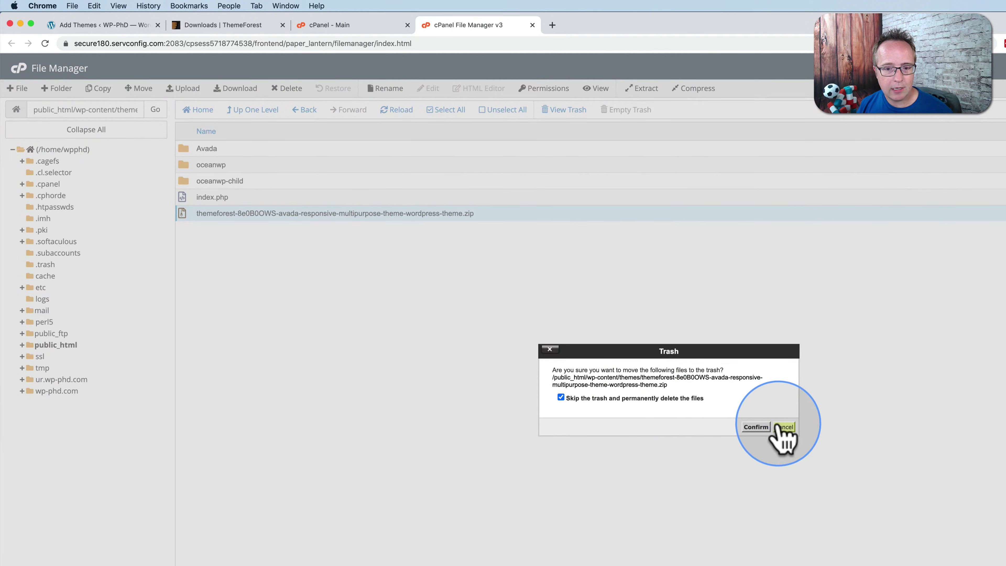
click(756, 427)
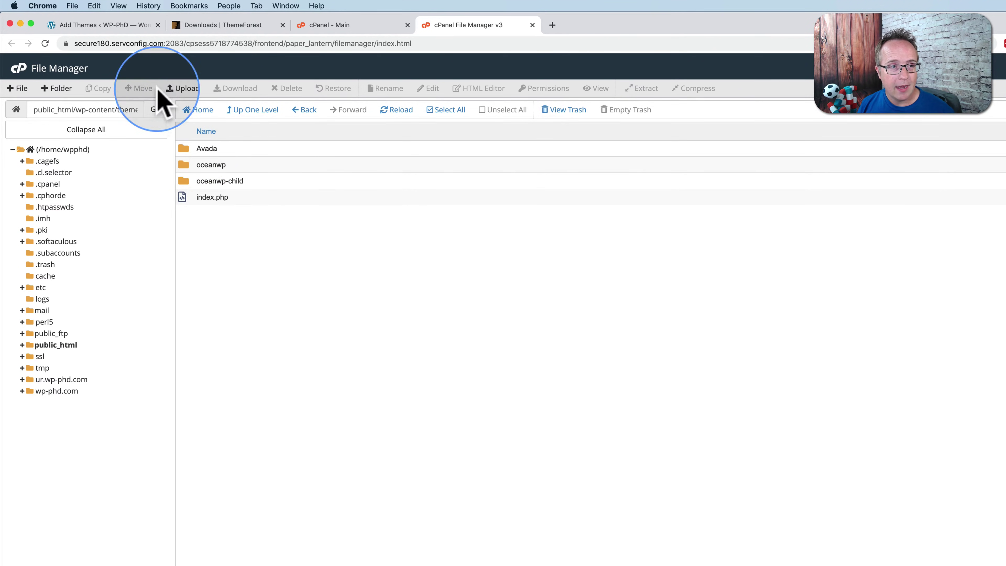
click(91, 26)
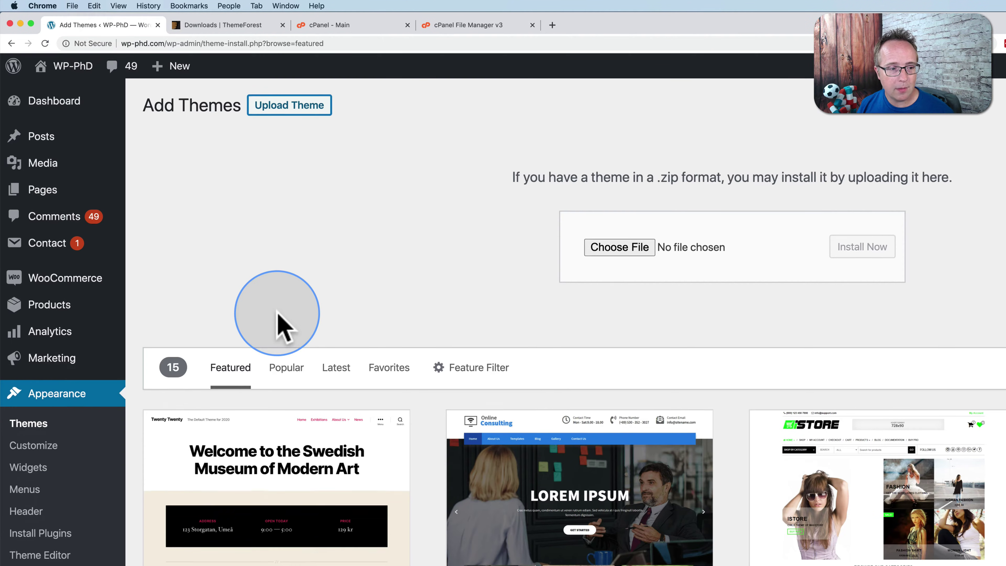
Scroll to the Avada theme card and activate it.
scroll(280, 326, down, 2)
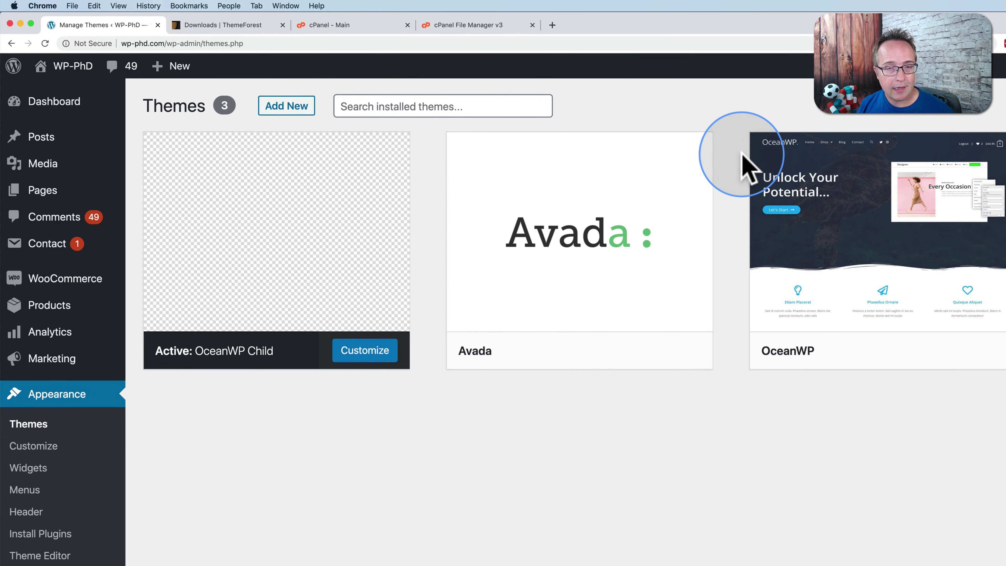
click(593, 351)
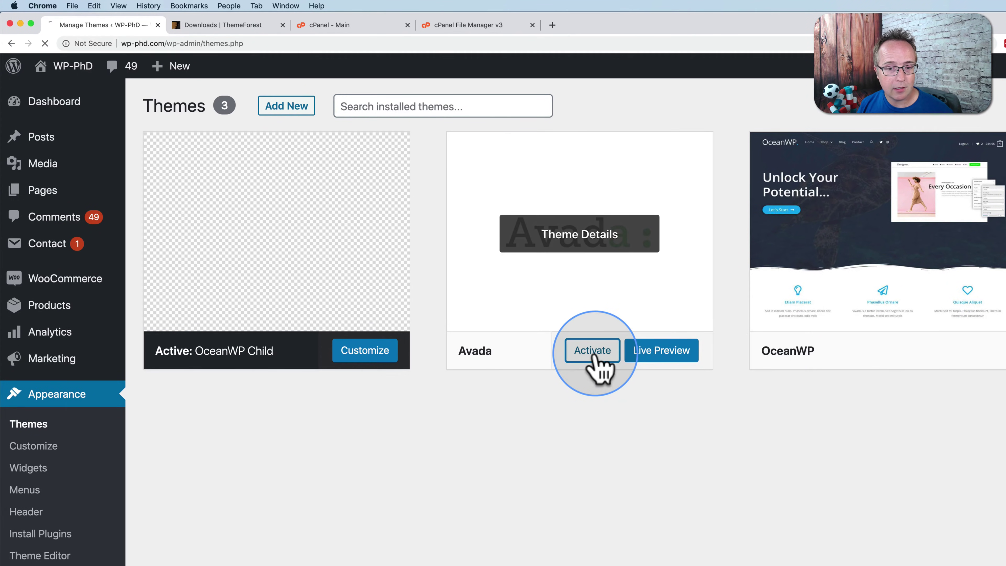